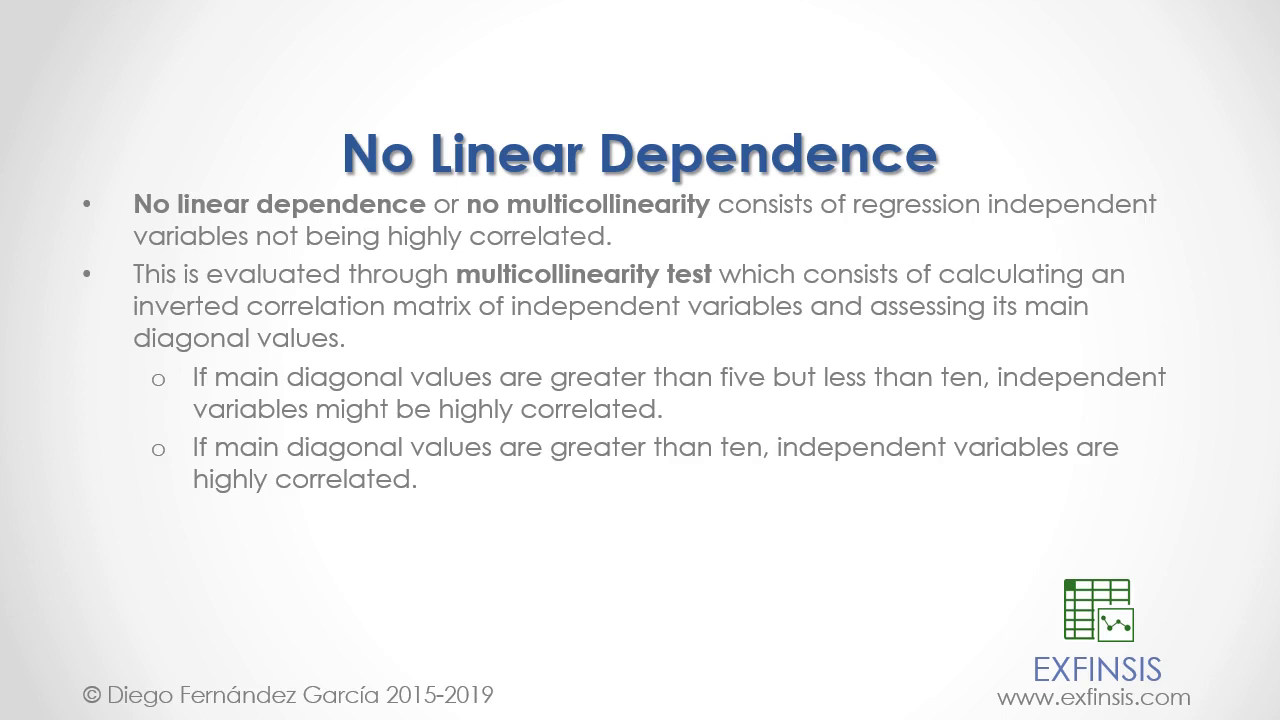
Switch to the Multicollinearity-Test workbook in Excel and check the first and last dates of the Multicollinearity Test Data sheet.
key("alt+Tab")
key("alt+Tab")
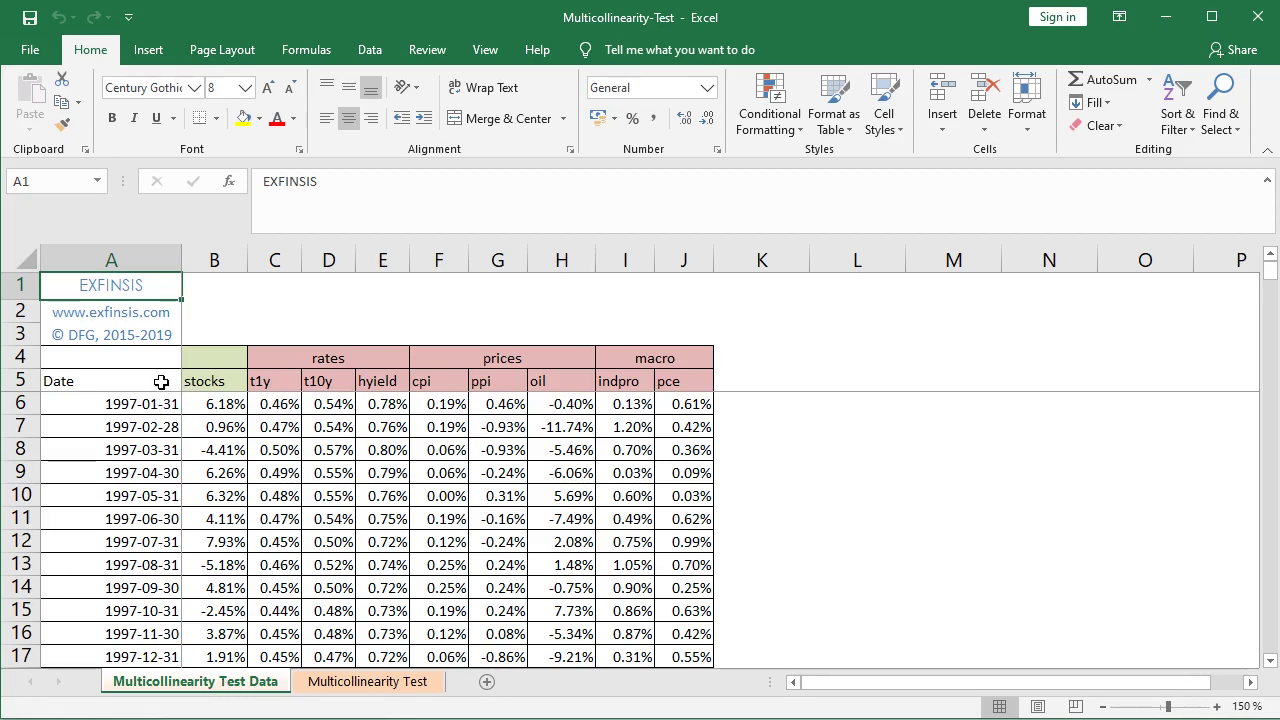
left_click(93, 403)
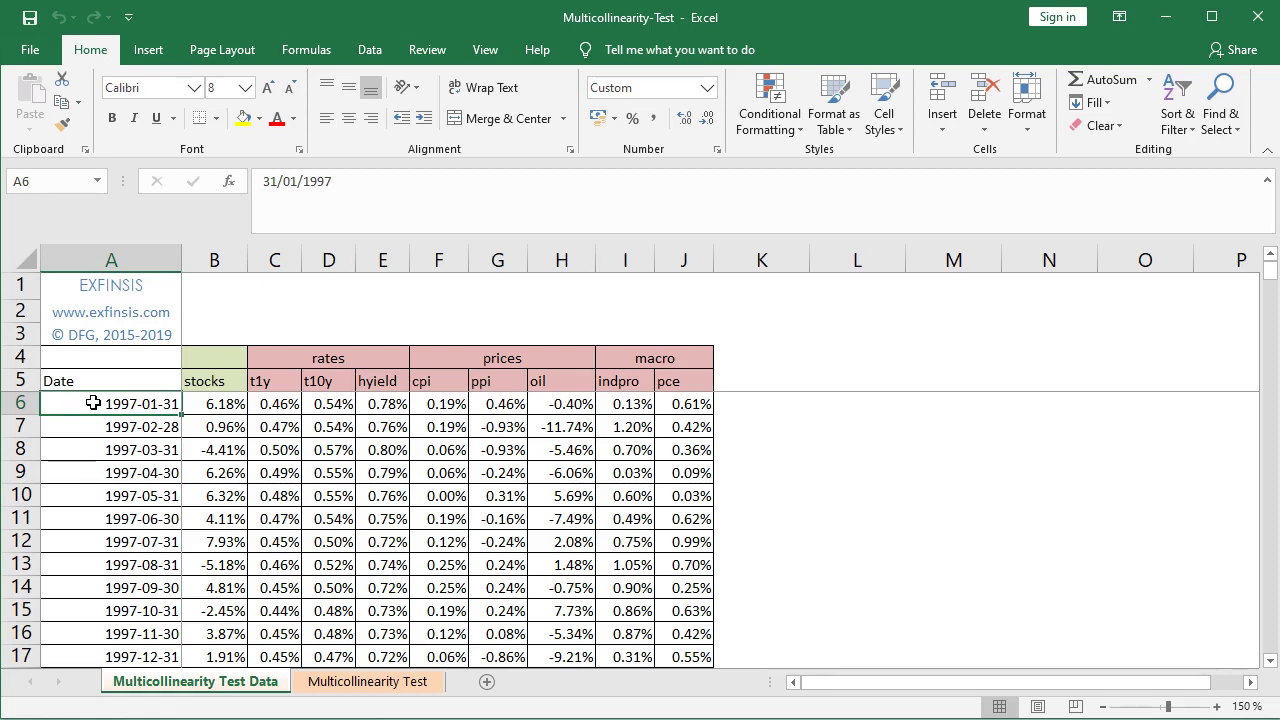
key("ctrl+Down")
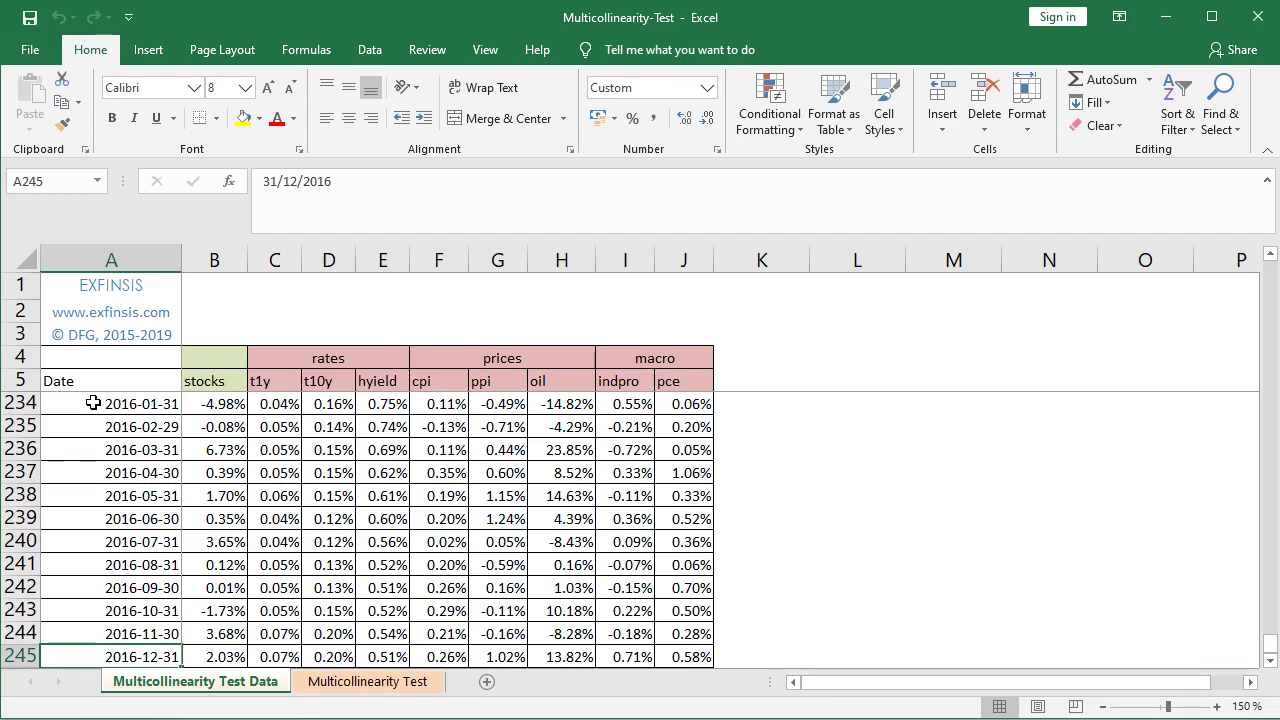
key("ctrl+Up")
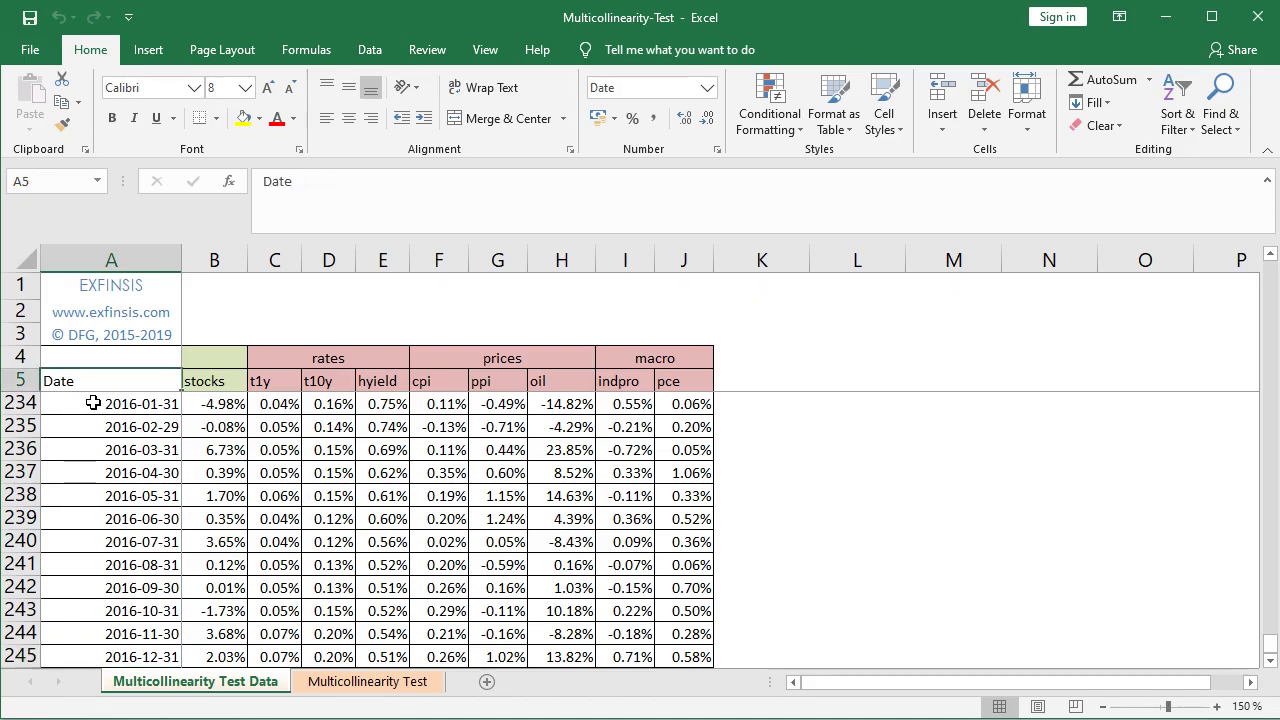
key("Down")
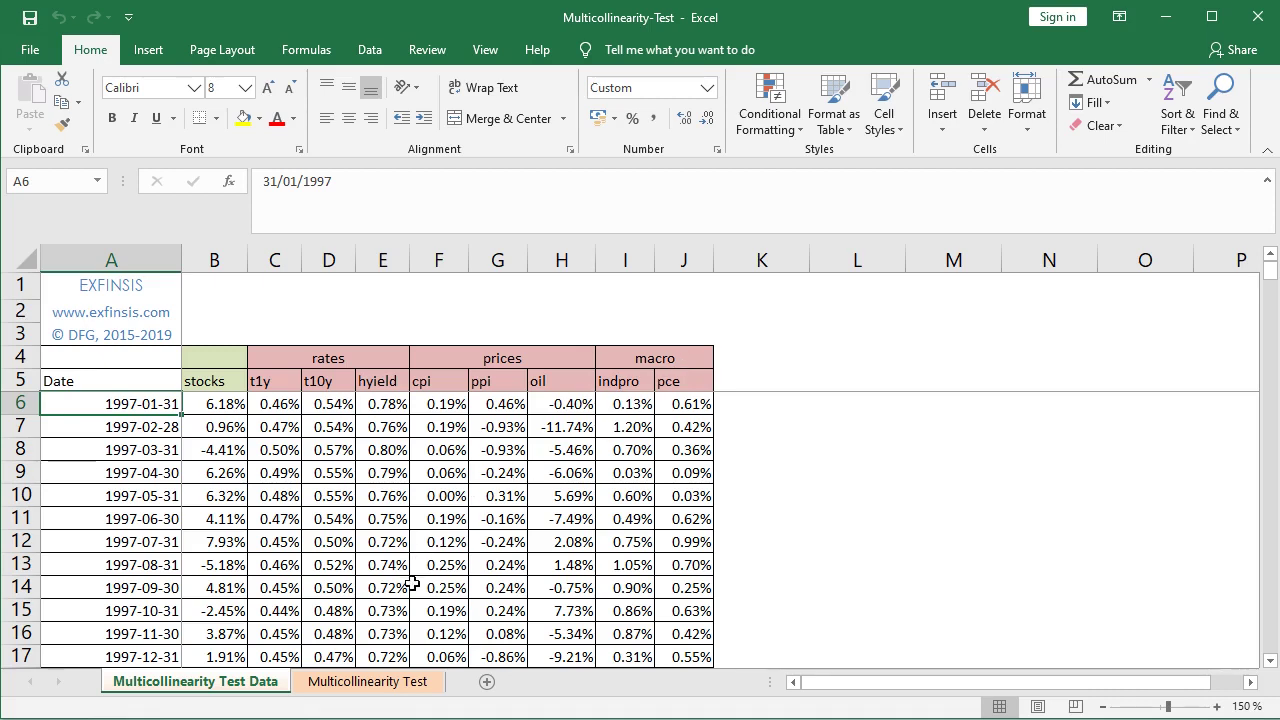
Inspect the correlation formulas in the t1y row of the Multicollinearity Test sheet and compare them with the source data columns.
left_click(356, 683)
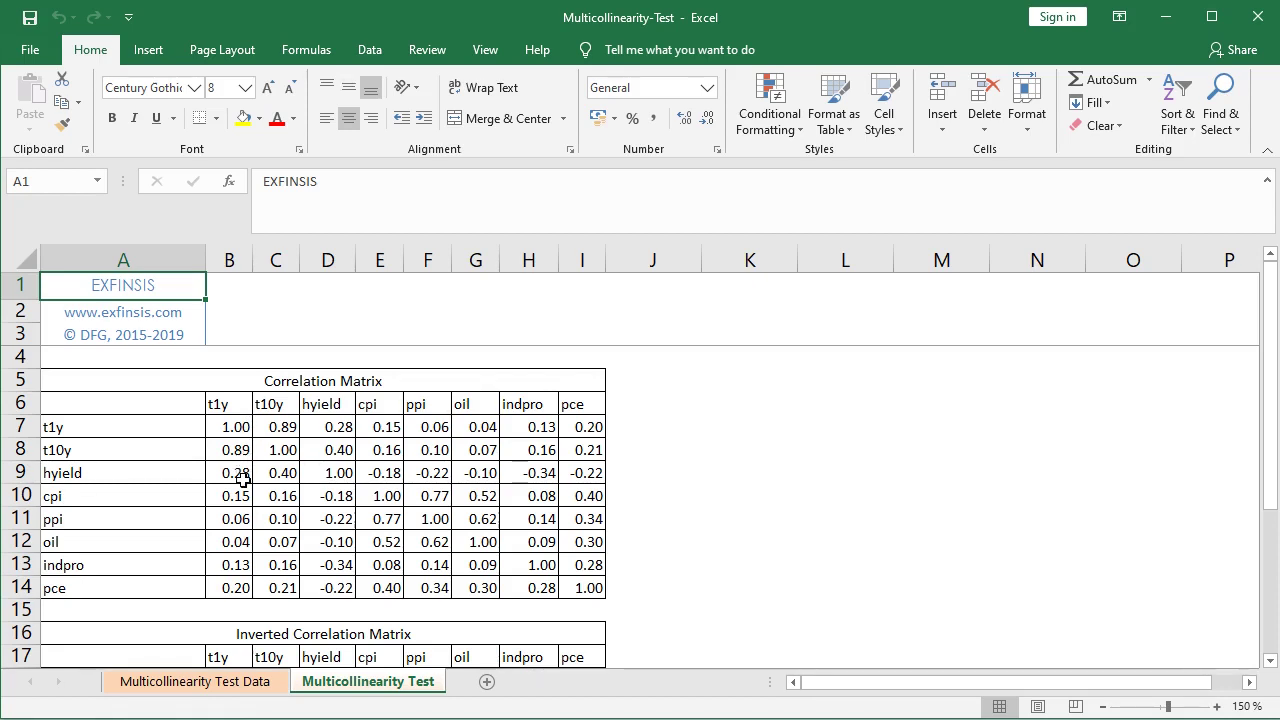
left_click(228, 426)
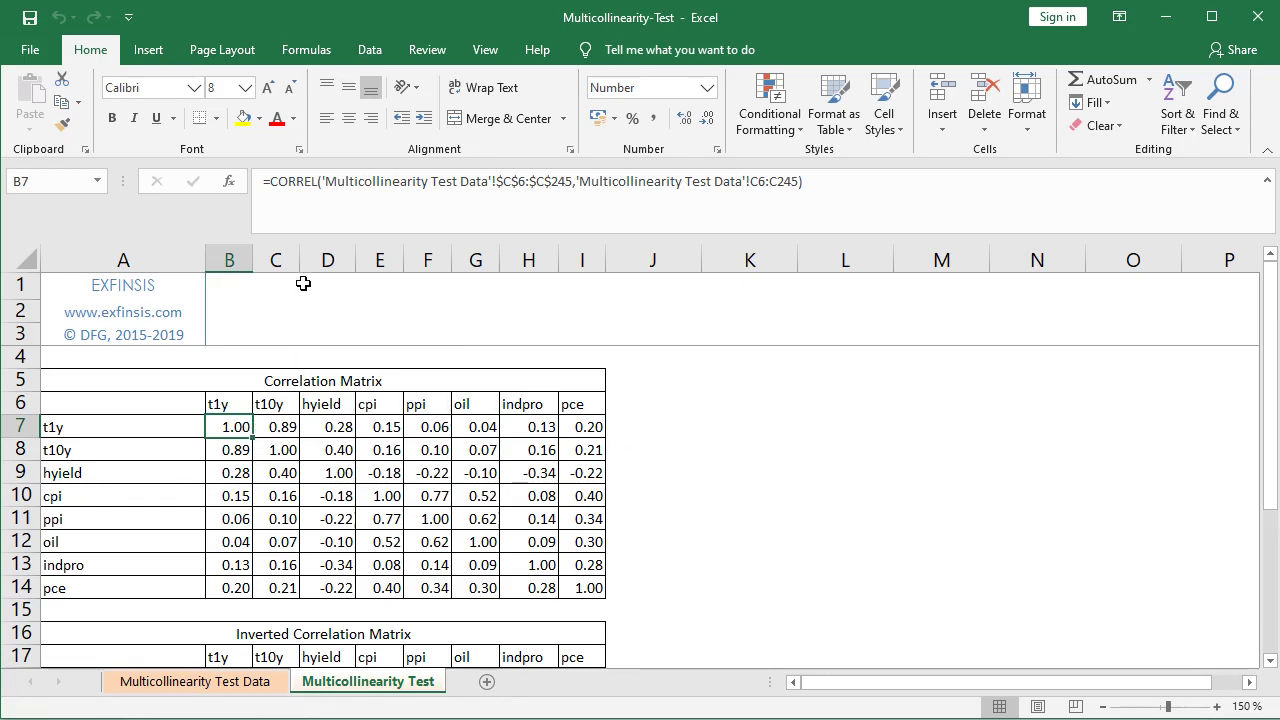
left_click(270, 427)
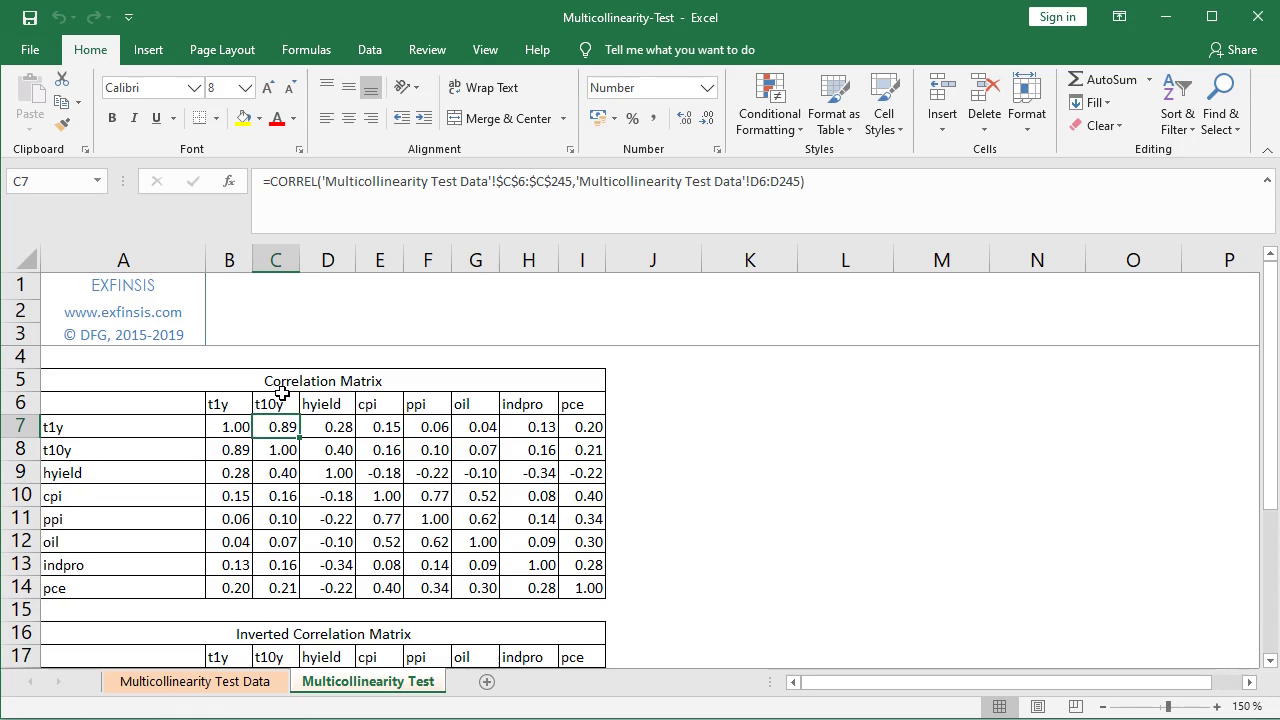
left_click(212, 690)
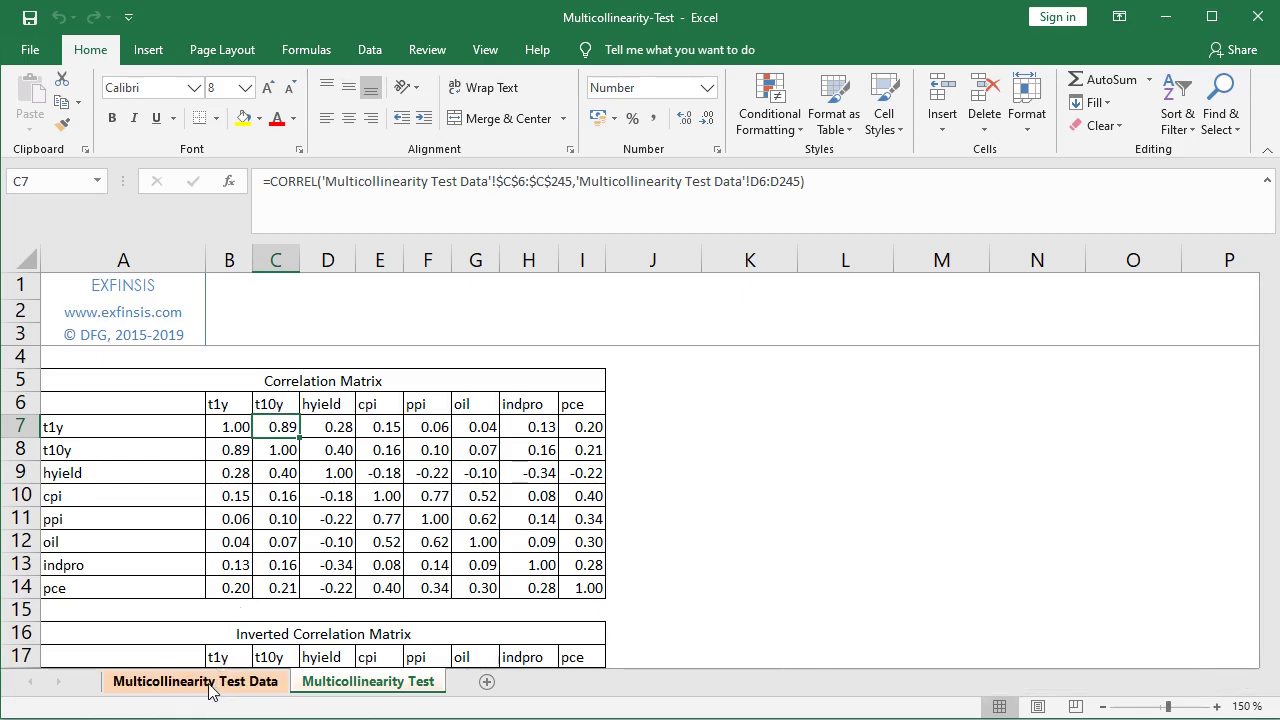
left_click(212, 690)
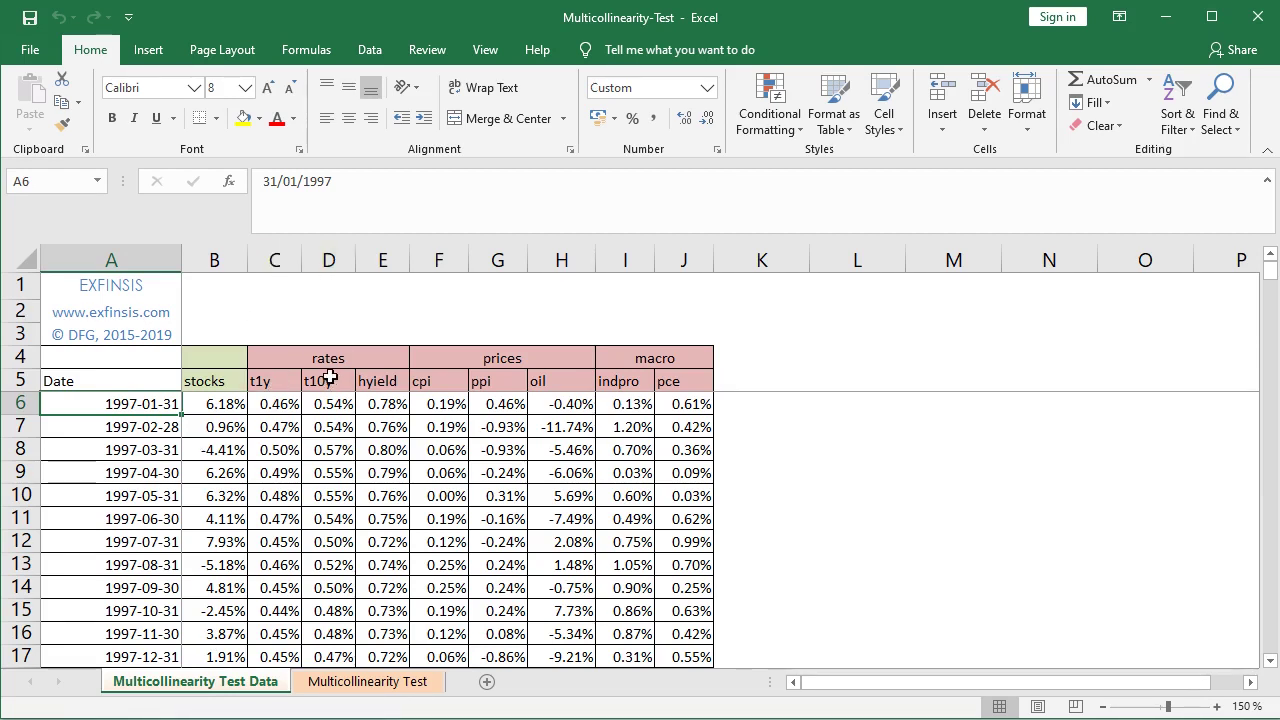
left_click(370, 685)
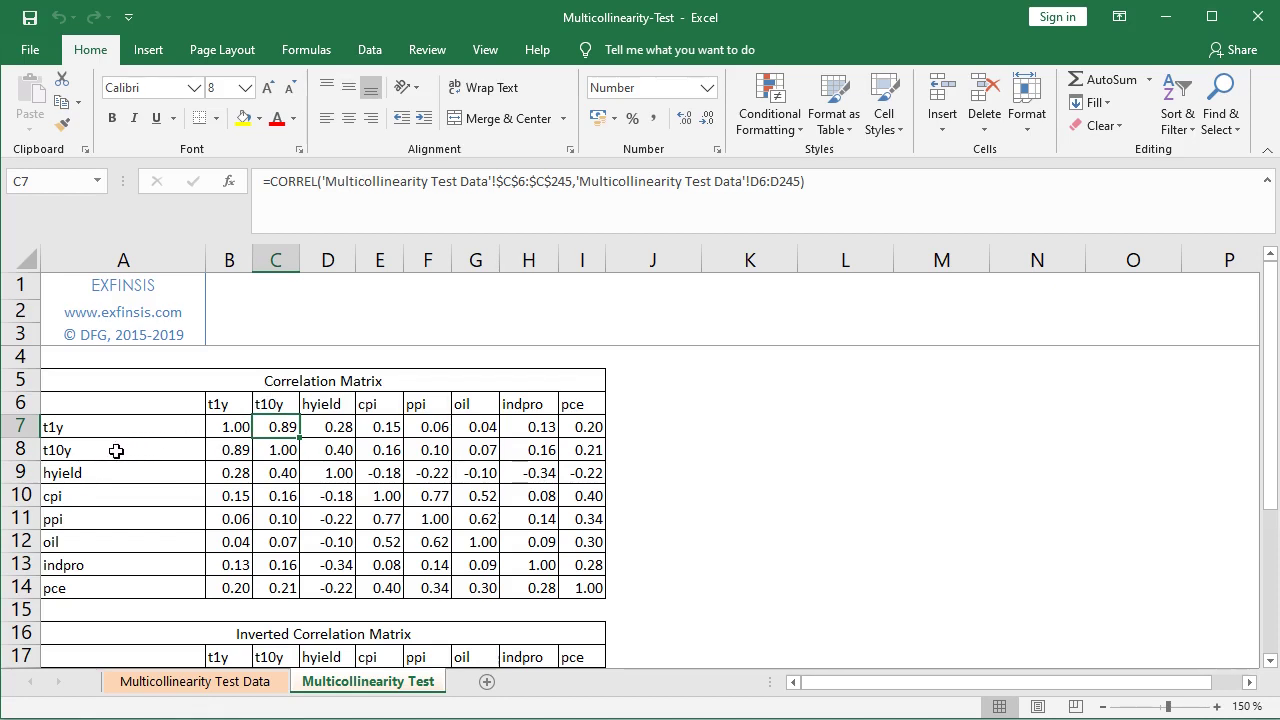
Examine the t10y row's correlation formulas against t10y, t1y and hyield in the Correlation Matrix.
left_click(285, 452)
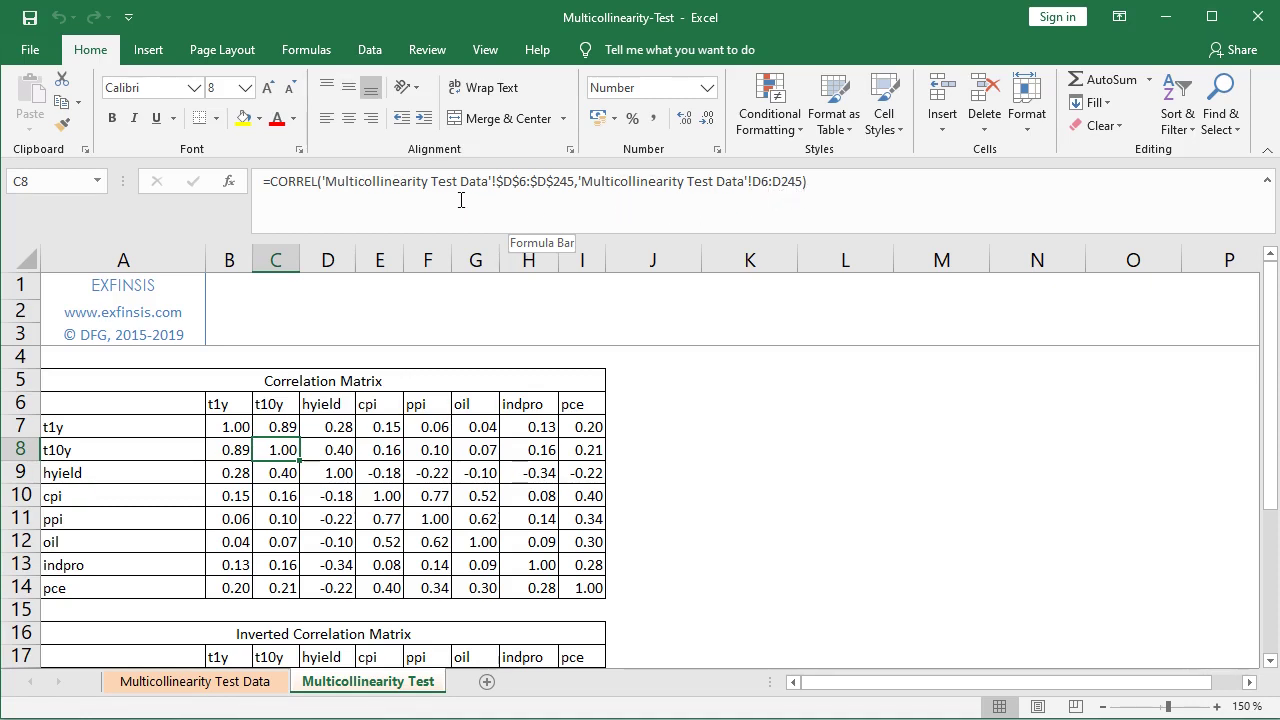
left_click(229, 450)
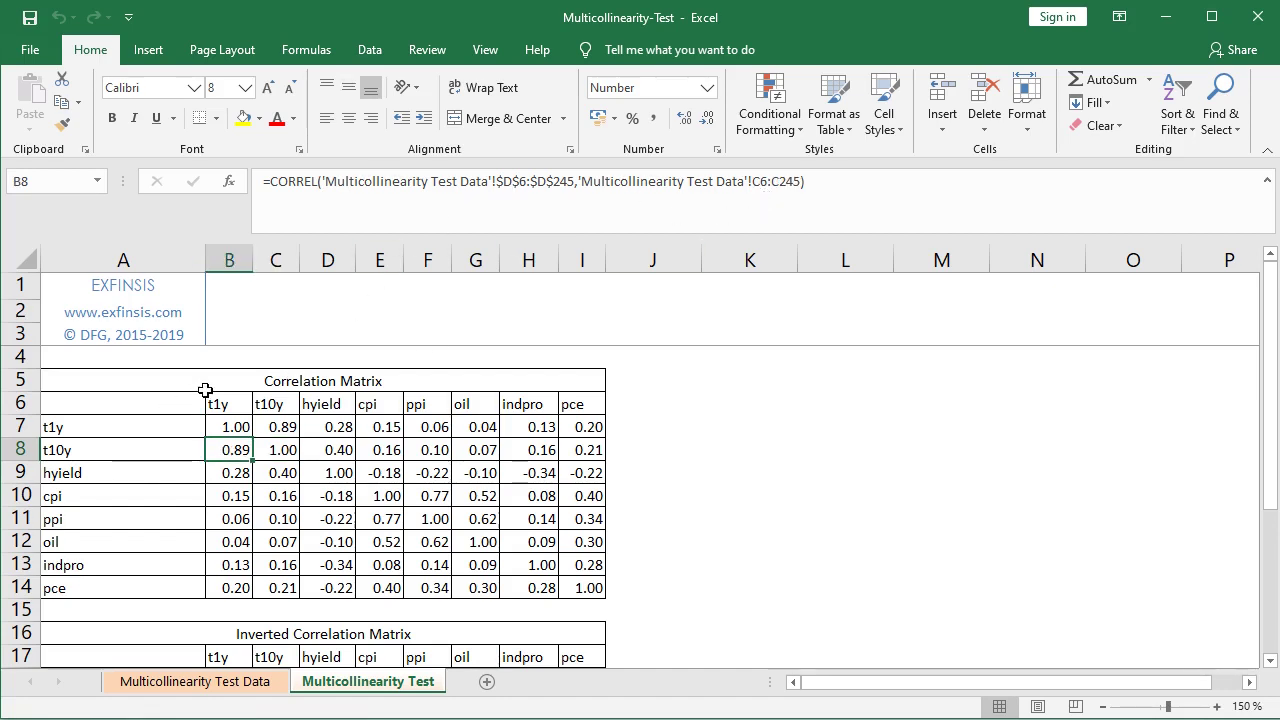
left_click(334, 450)
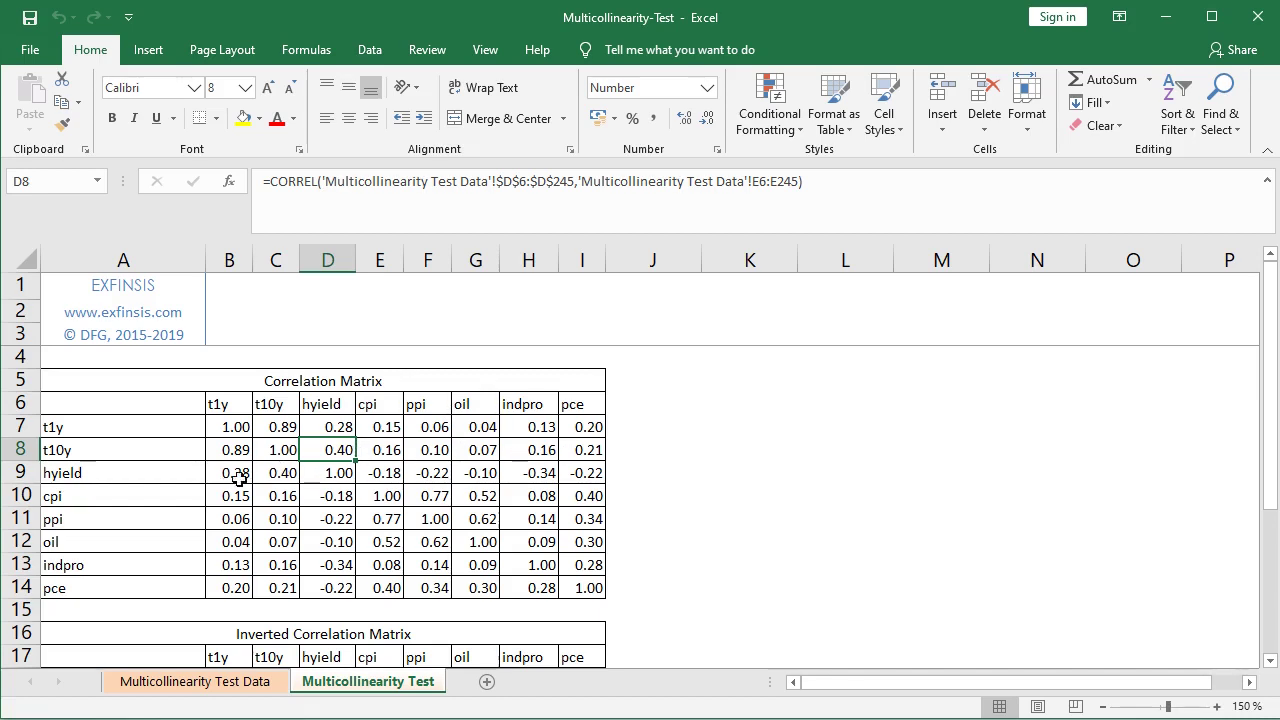
Examine the hyield row's correlation formulas against hyield, t10y and cpi, and check the variables on the data sheet.
left_click(332, 474)
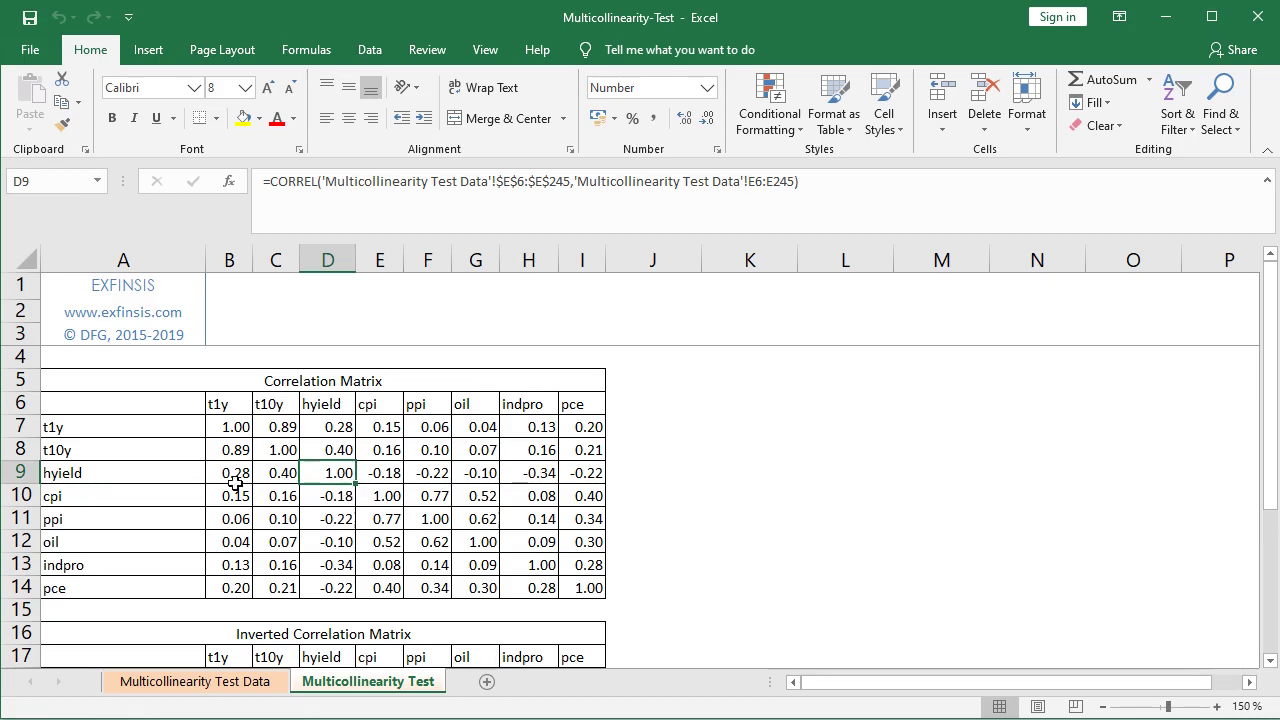
left_click(277, 473)
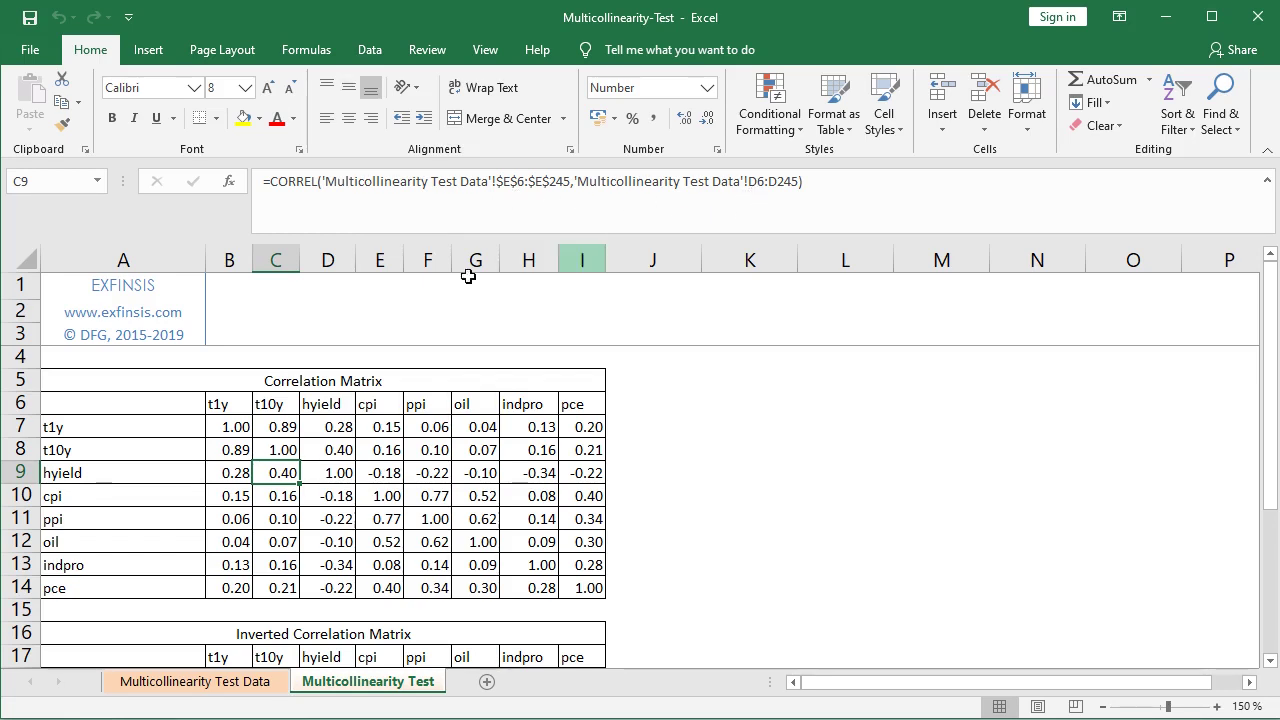
left_click(385, 471)
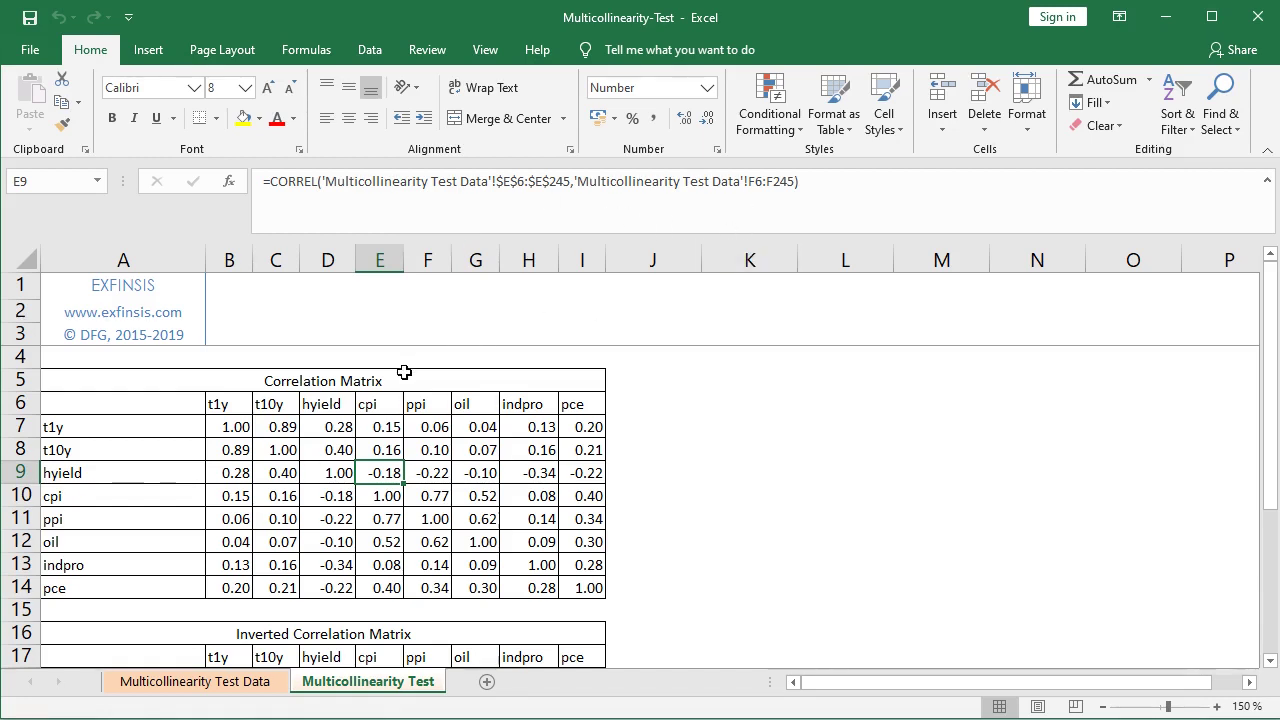
left_click(254, 684)
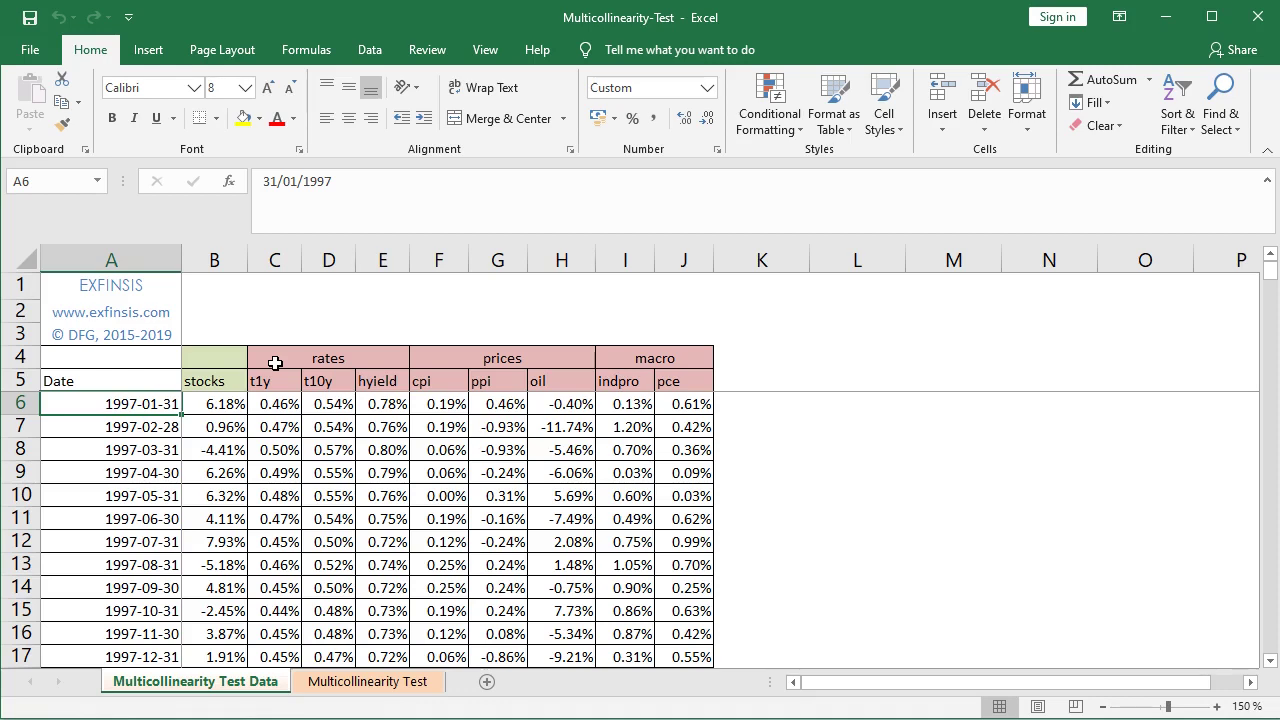
left_click(360, 683)
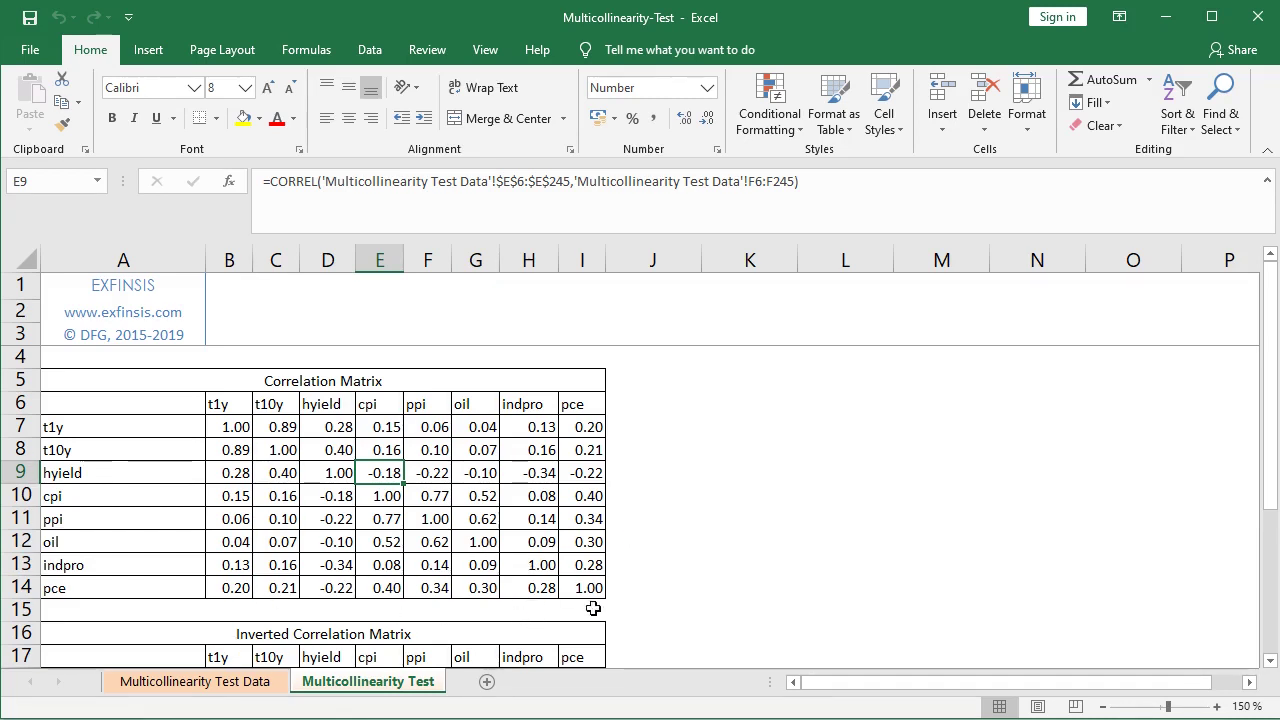
Select the Inverted Correlation Matrix values in B18:I25 to inspect their array formula.
left_click_drag(1271, 662, 1271, 662)
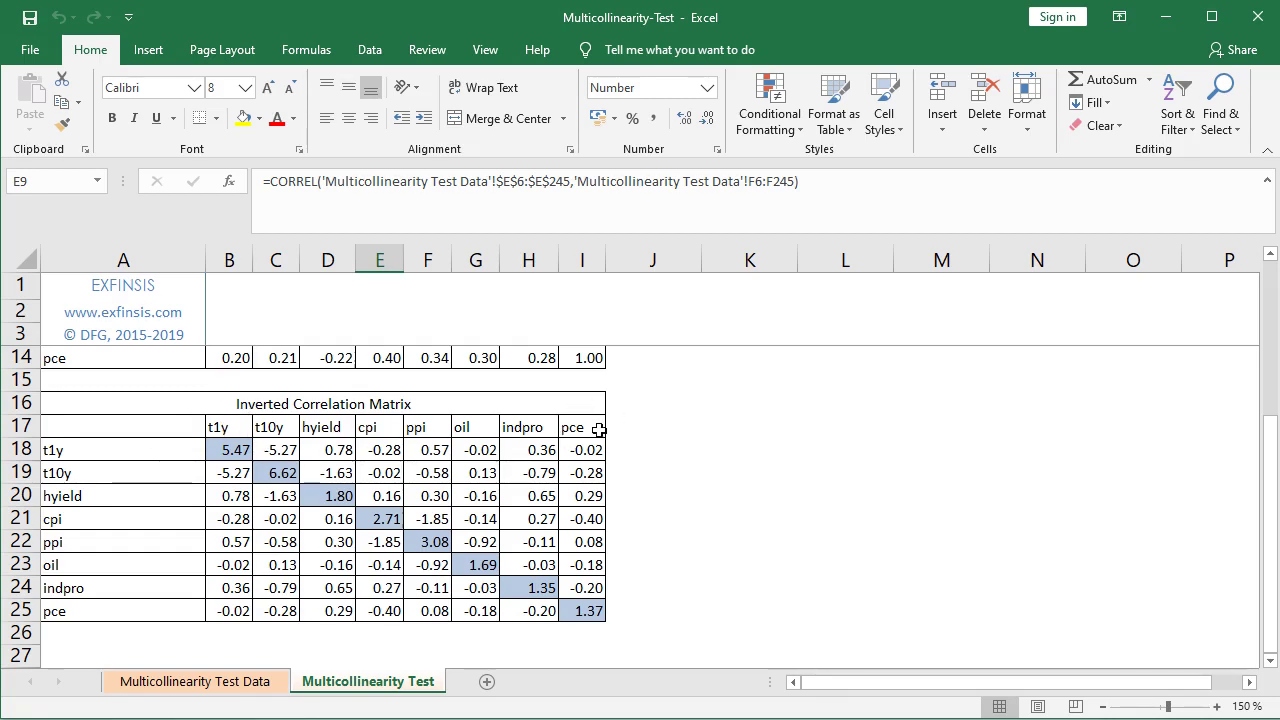
left_click(244, 451)
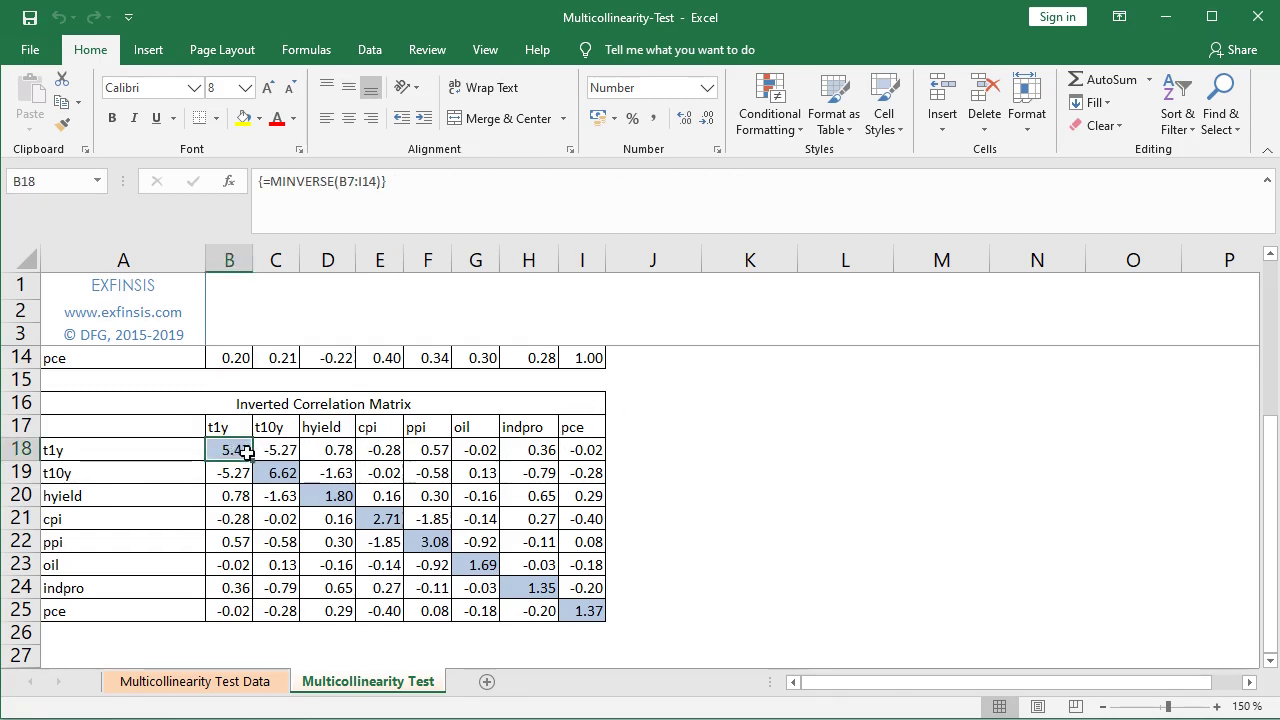
left_click_drag(246, 452, 580, 617)
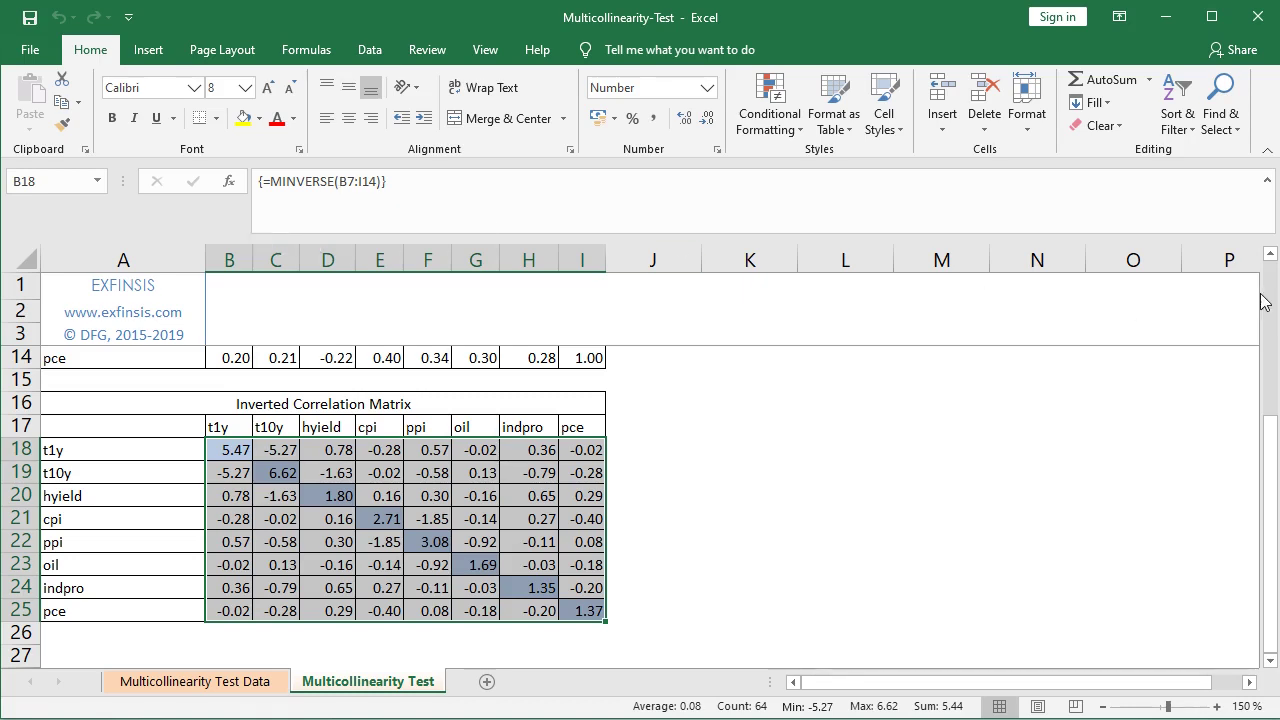
Compare the Correlation Matrix source range B7:I14 with the inverted matrix, and clear the selection to review its main diagonal.
left_click(1271, 256)
left_click(1271, 256)
left_click(1271, 256)
left_click(1271, 256)
left_click(1271, 256)
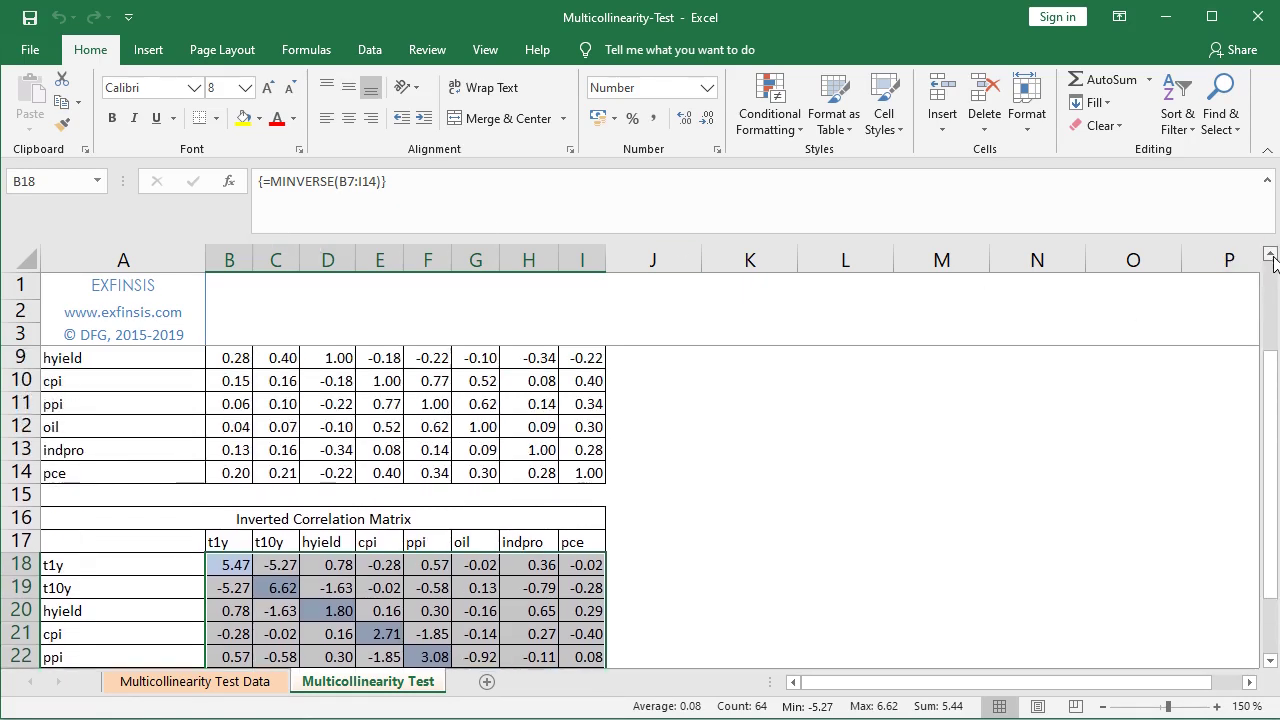
left_click(1271, 256)
left_click(1271, 256)
left_click(1271, 256)
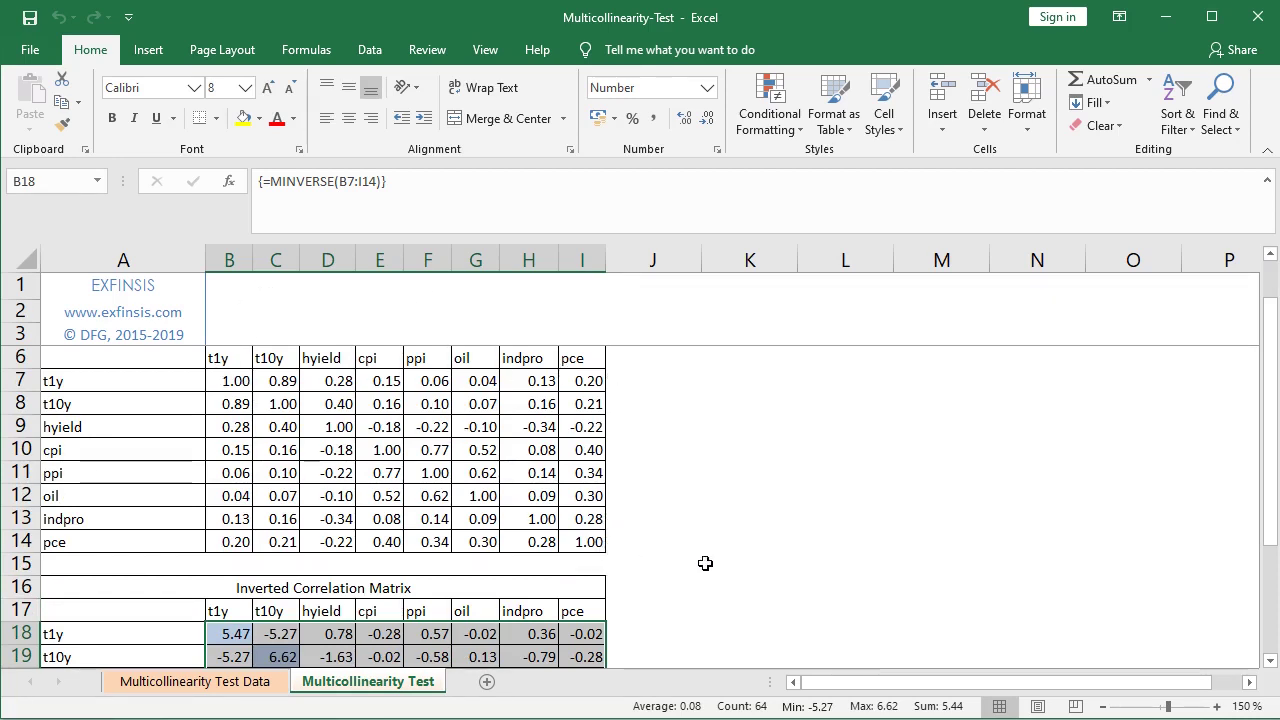
left_click(1270, 660)
left_click(1270, 660)
left_click(1270, 660)
left_click(1270, 660)
left_click(1270, 660)
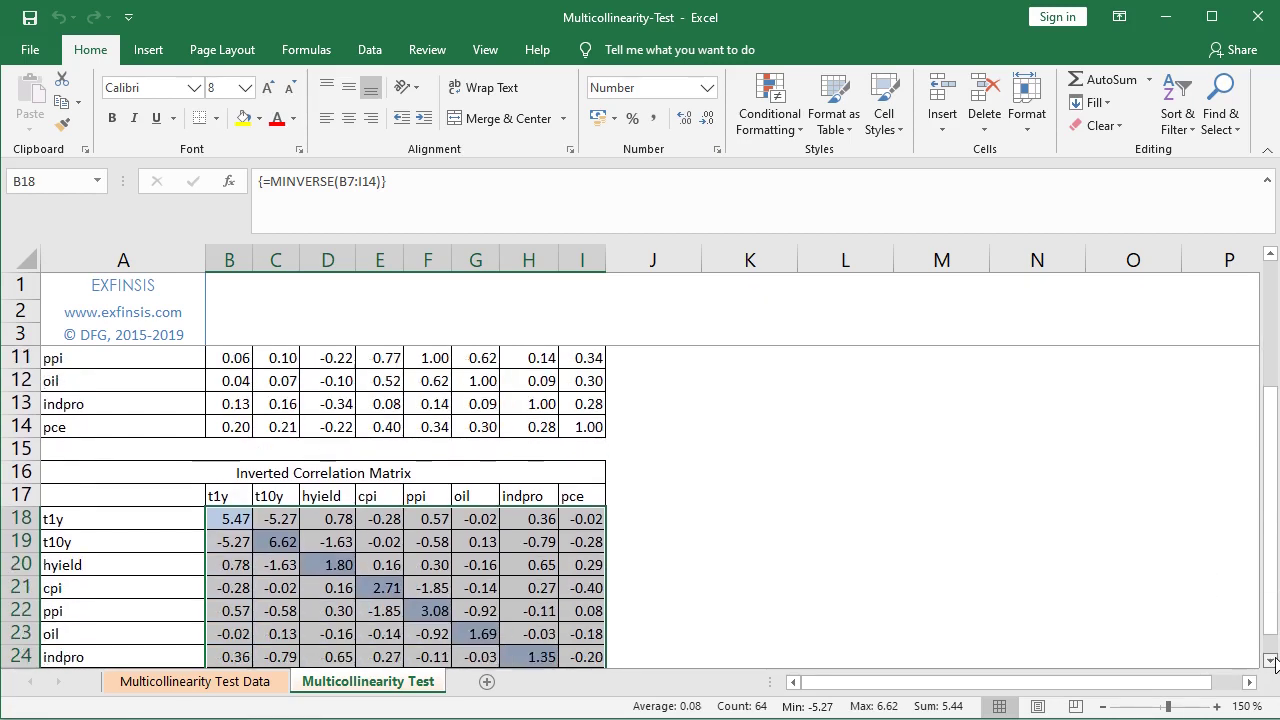
left_click(1270, 660)
left_click(1270, 660)
left_click(1270, 660)
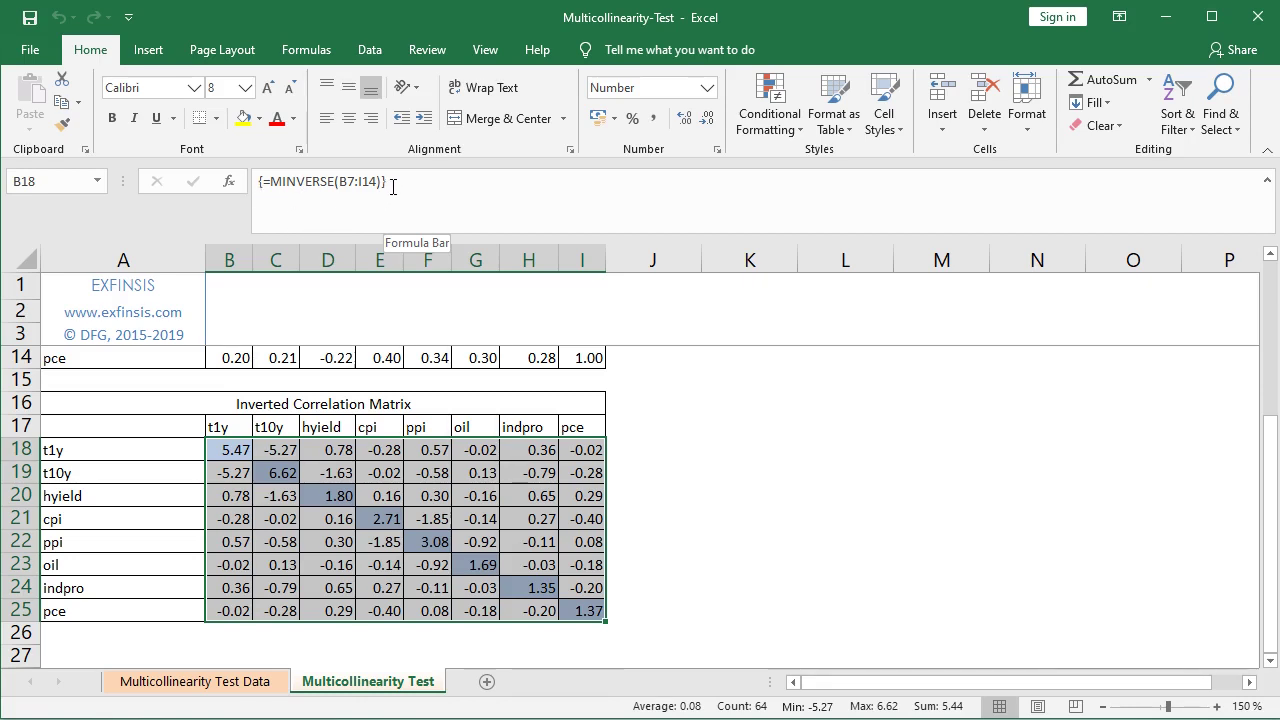
left_click(633, 443)
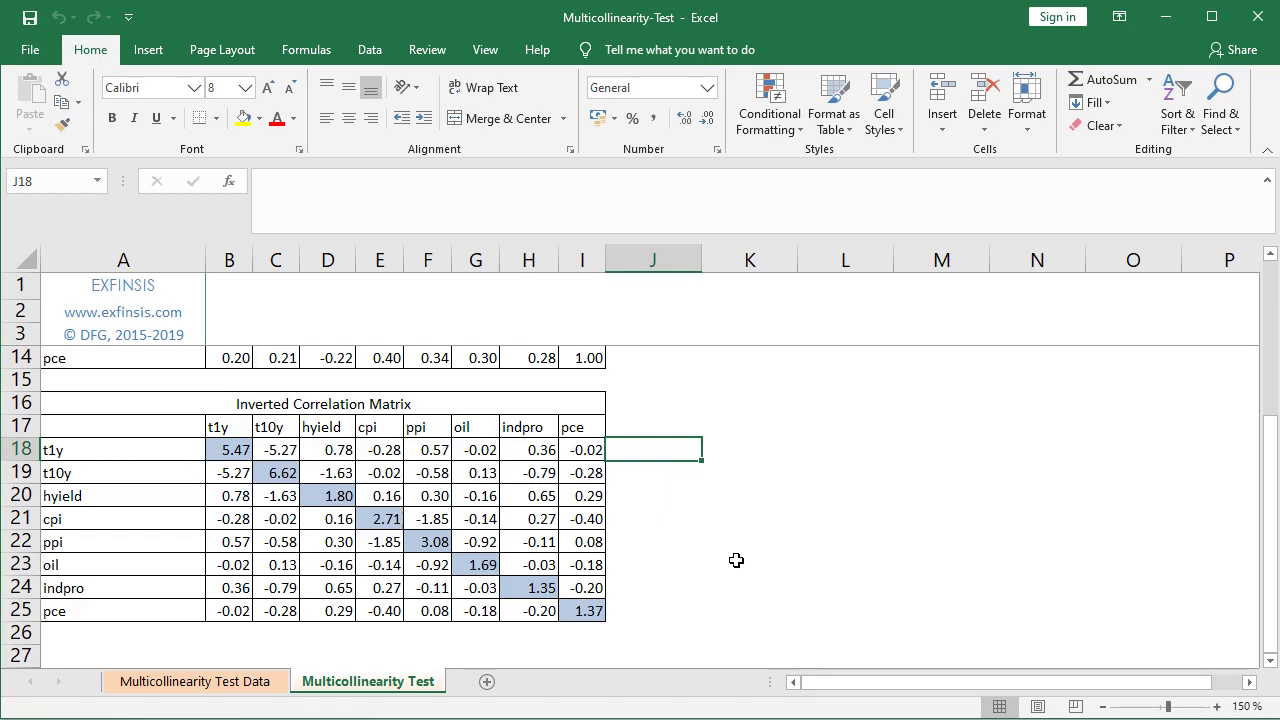
Switch back to the slideshow and advance from the No Linear Dependence slide to the Tutorial Disclaimer slide.
key("alt+Tab")
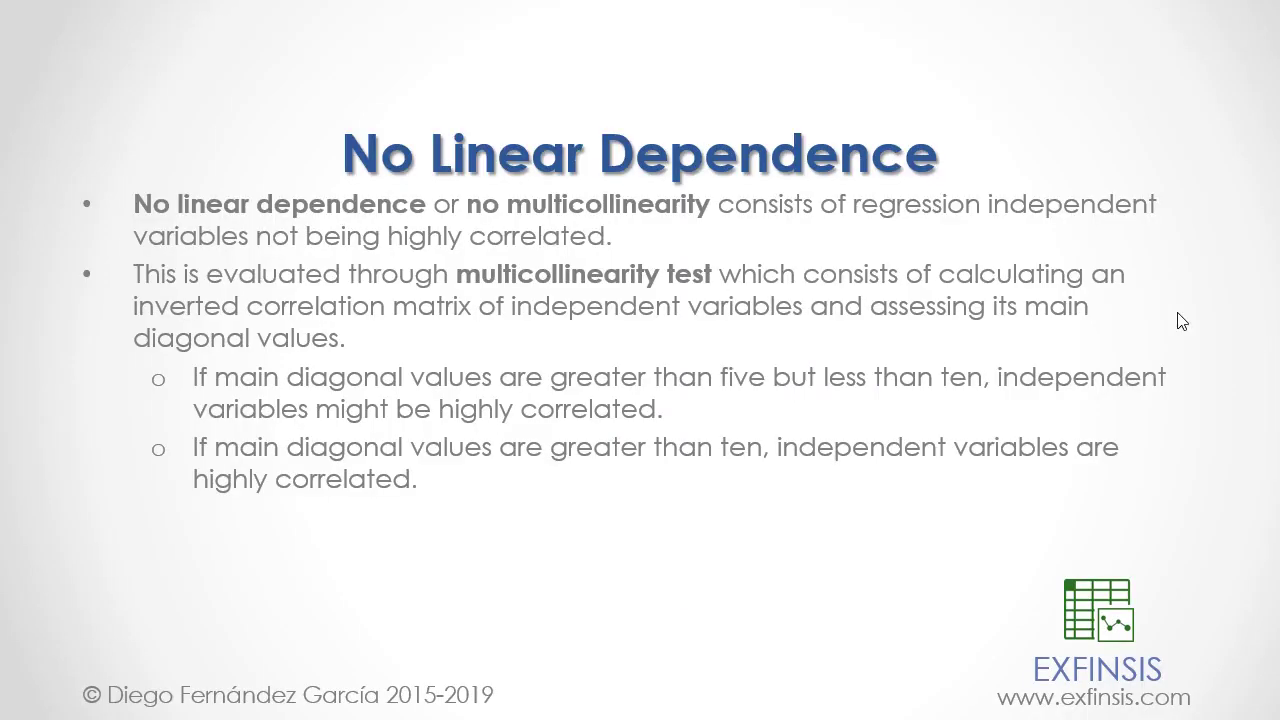
key("Right")
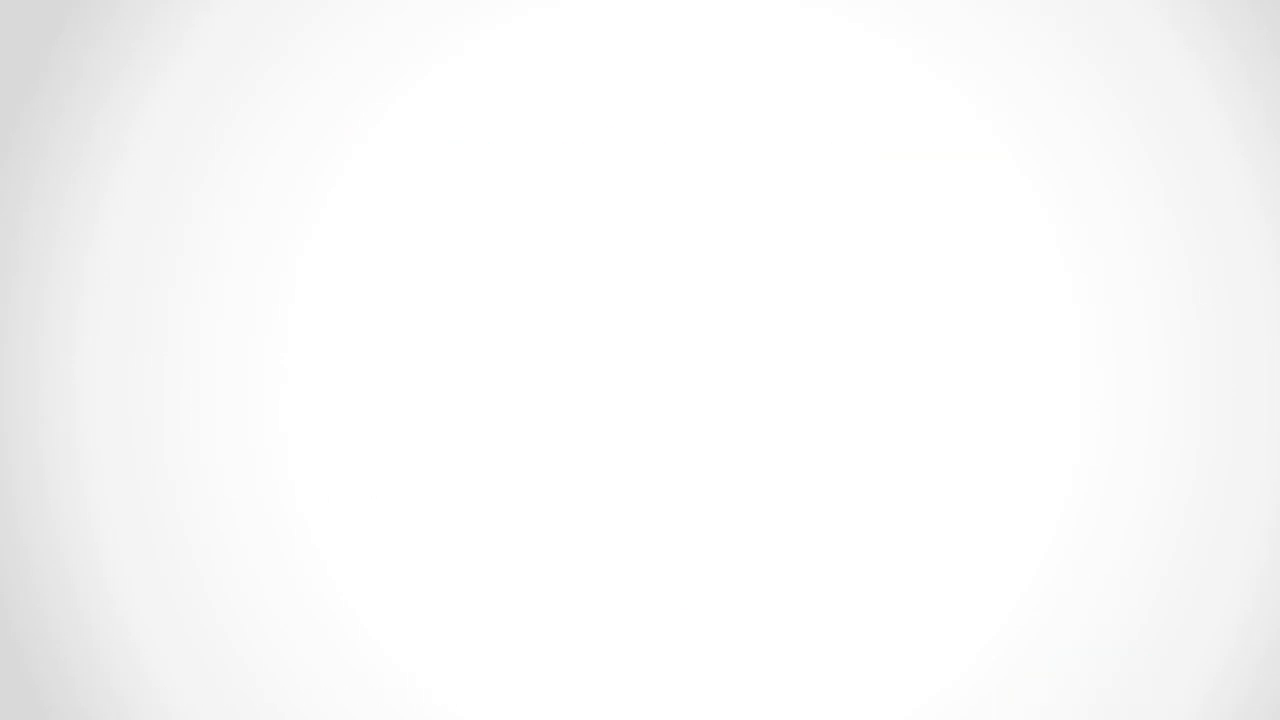
key("Right")
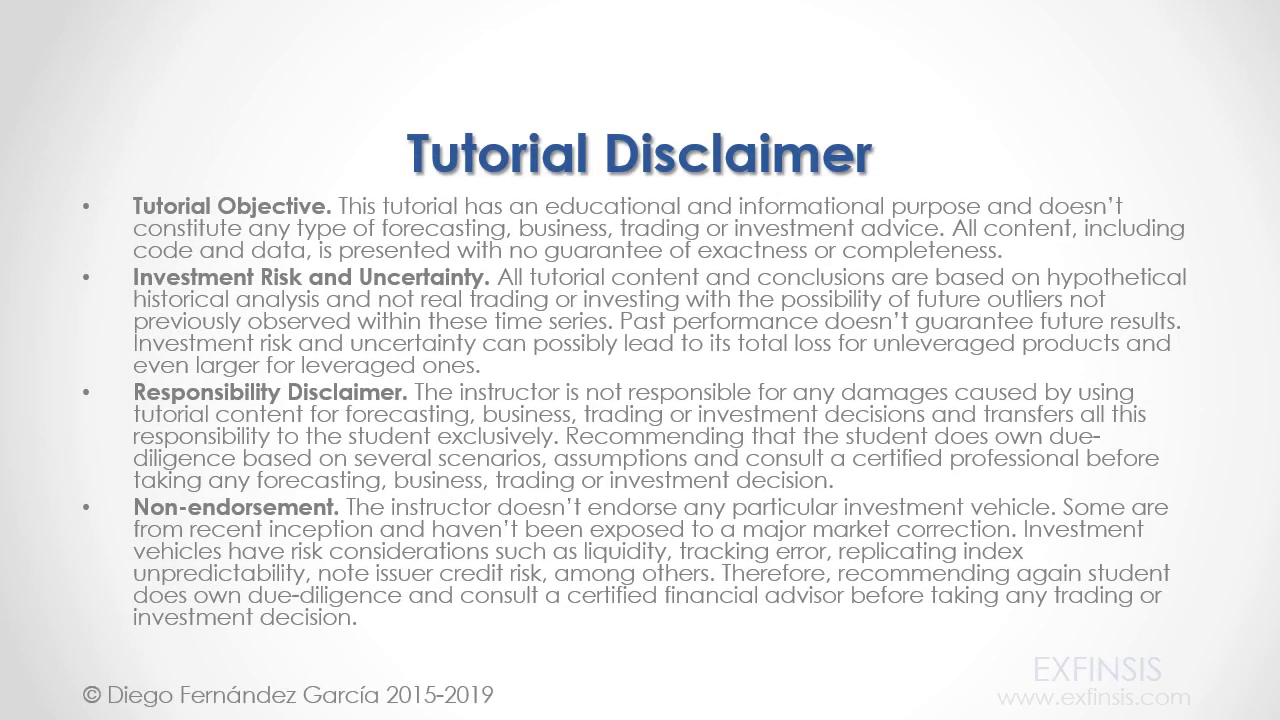